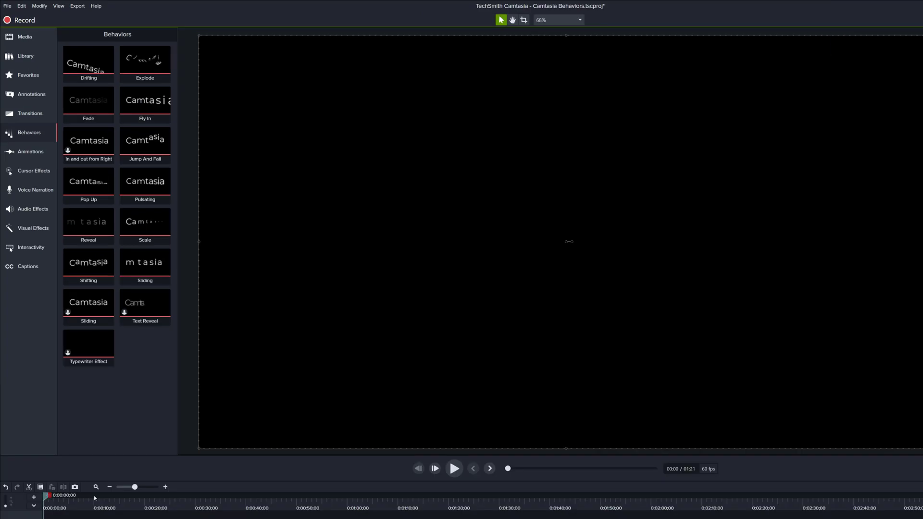
# - Play the preview of the Forms survey recording
pyautogui.click(454, 472)
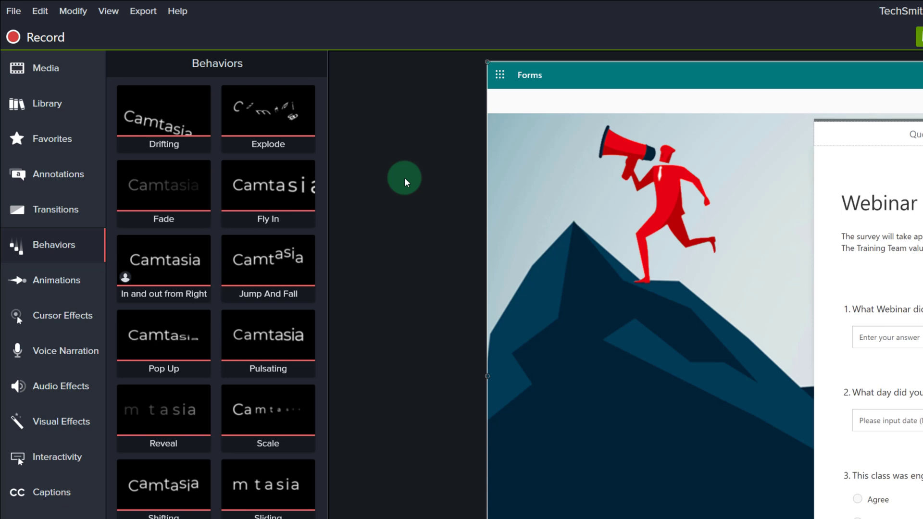
# - Place the red arrow callout beside the megaphone figure, nudging it slightly lower
pyautogui.click(44, 178)
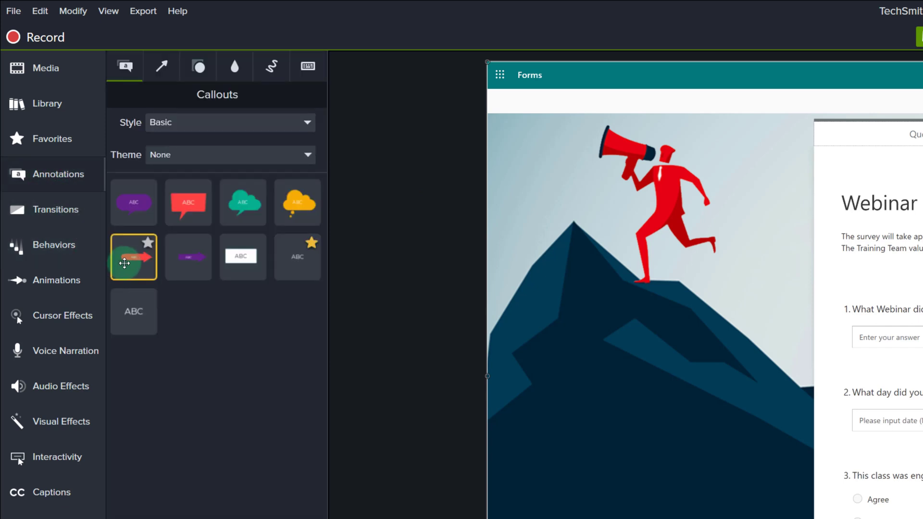
pyautogui.moveTo(125, 261); pyautogui.dragTo(631, 212)
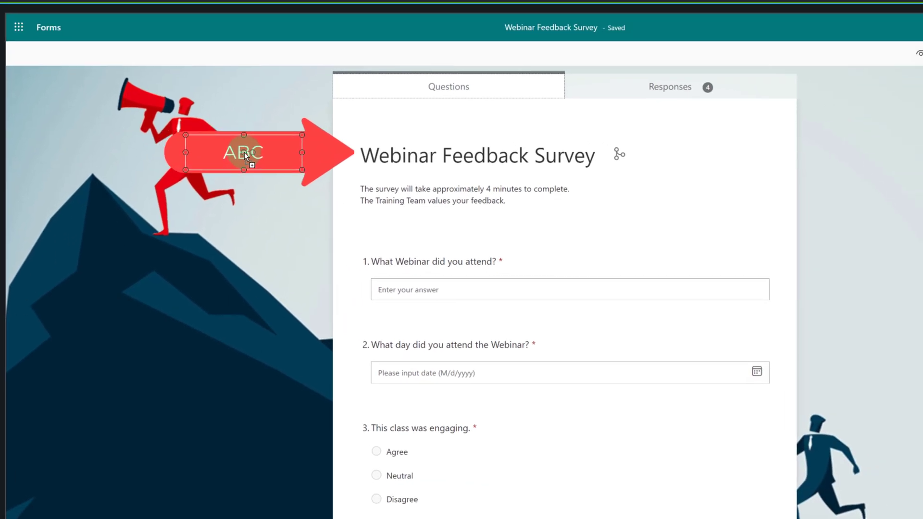
pyautogui.moveTo(246, 153); pyautogui.dragTo(246, 154)
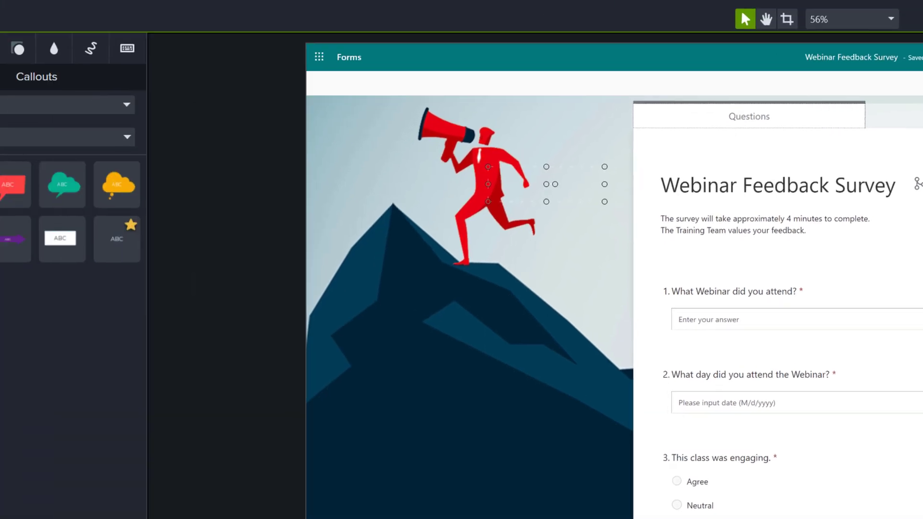
pyautogui.click(44, 245)
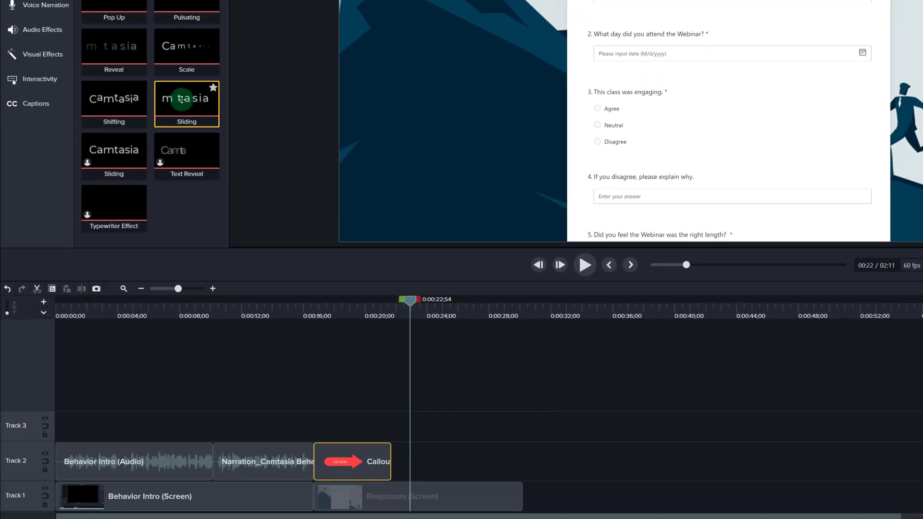
# - Apply the Sliding behavior to the arrow callout clip on Track 2
pyautogui.moveTo(256, 481); pyautogui.dragTo(318, 518)
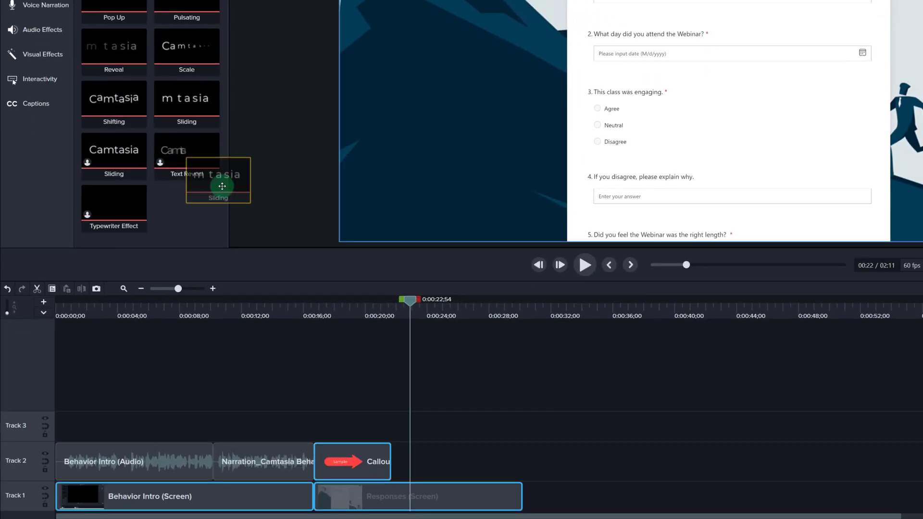
pyautogui.moveTo(222, 186); pyautogui.dragTo(351, 463)
pyautogui.click(413, 302)
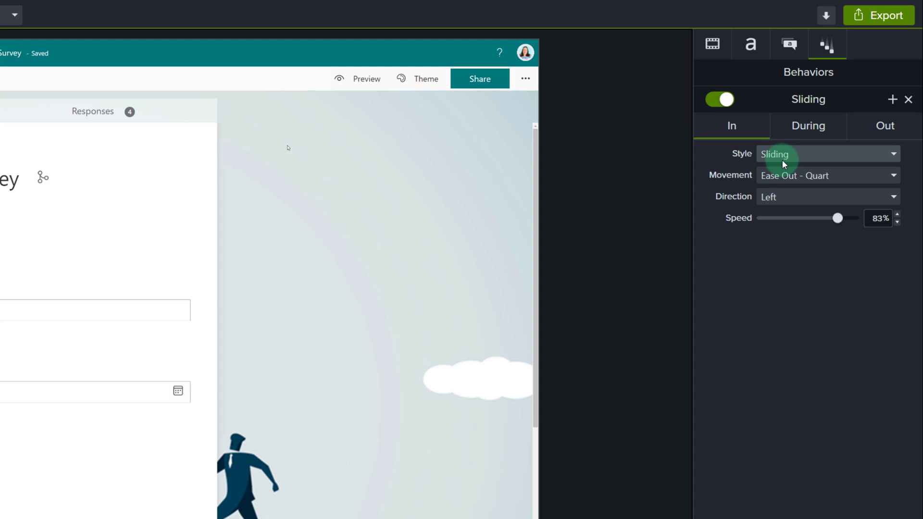
# - Try Spring, then set the callout's Sliding entrance movement to Ease Out - Quad
pyautogui.click(895, 154)
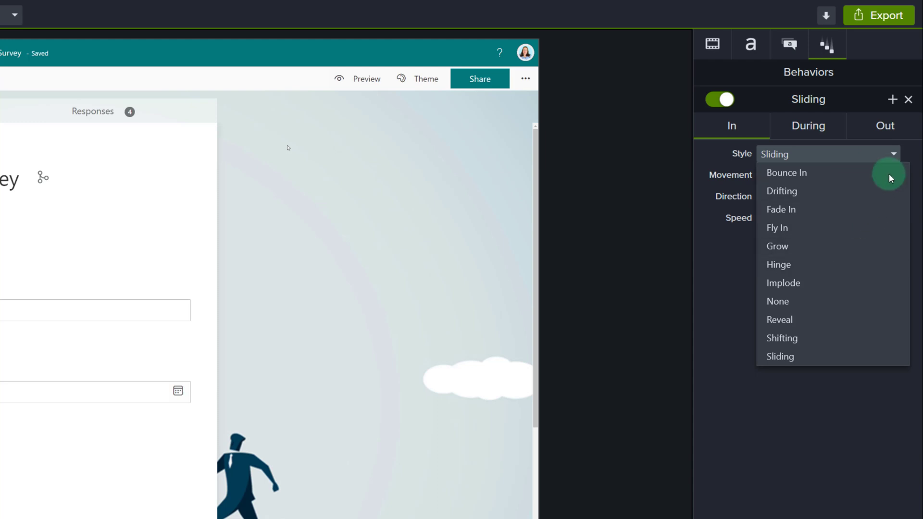
pyautogui.click(896, 154)
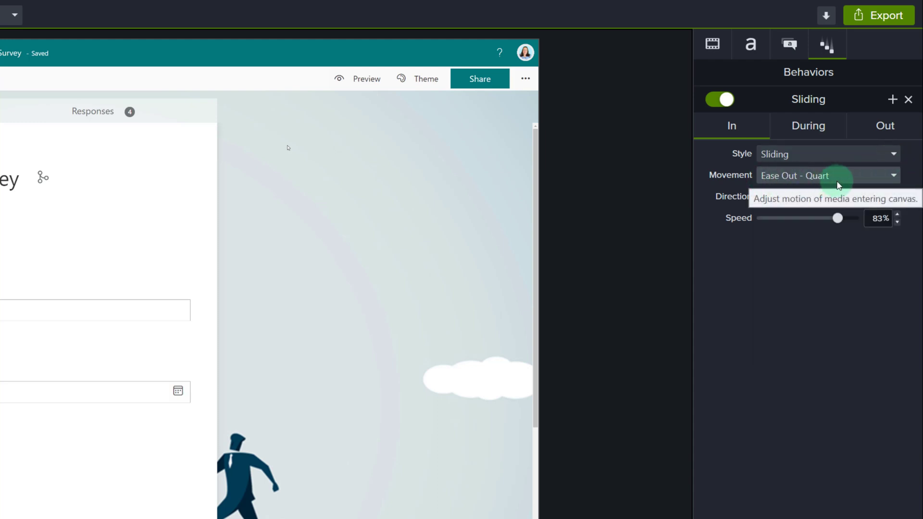
pyautogui.click(895, 177)
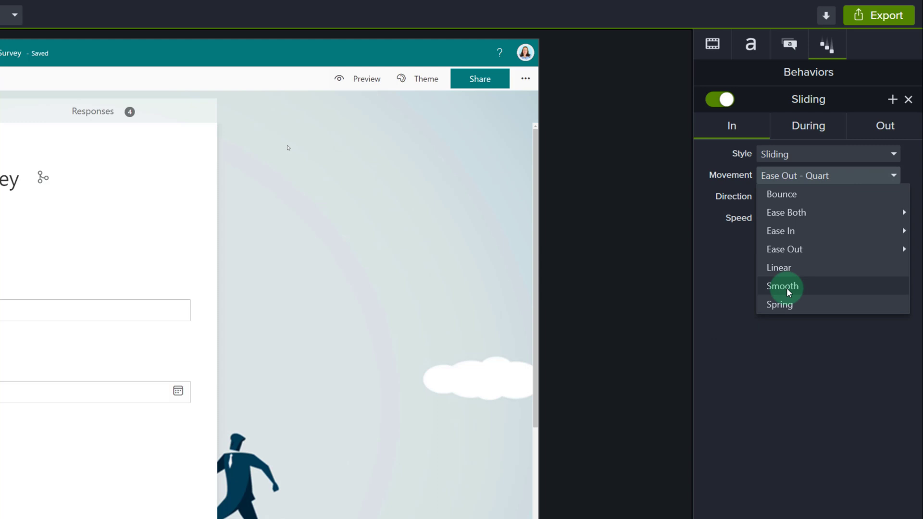
pyautogui.click(779, 304)
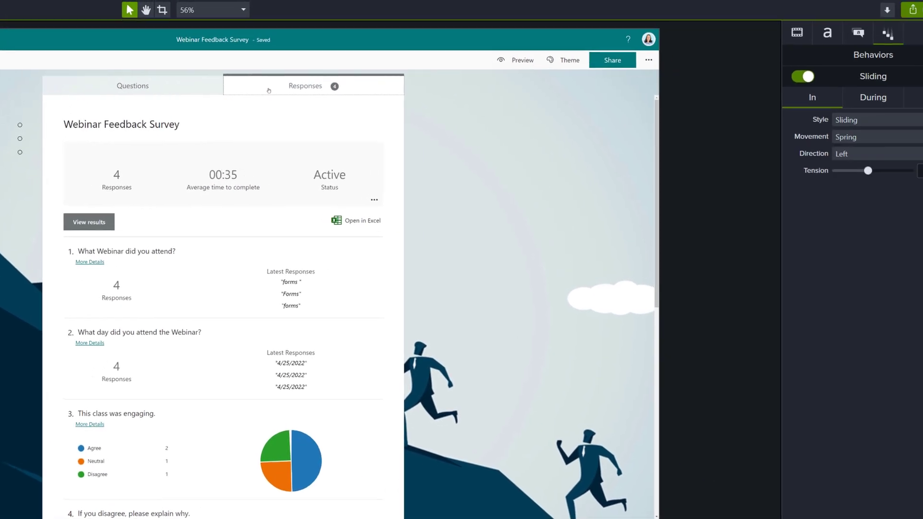
pyautogui.click(842, 193)
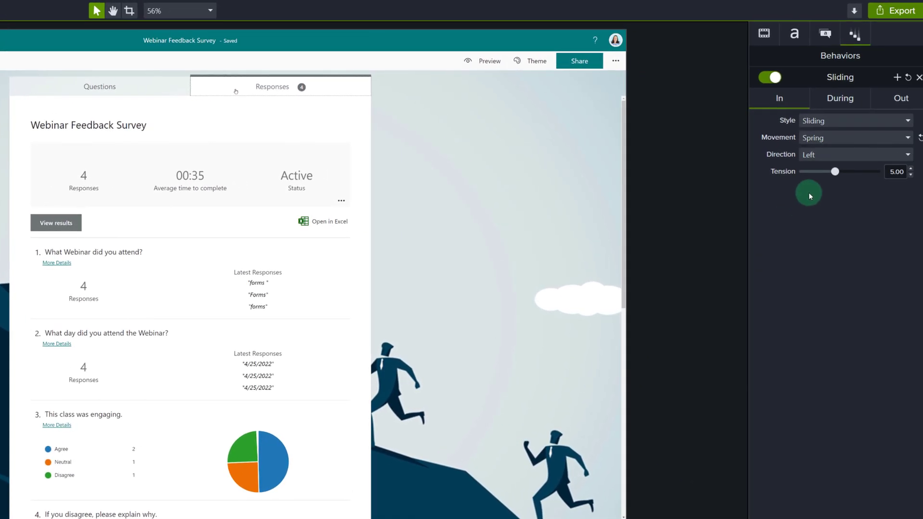
pyautogui.click(824, 141)
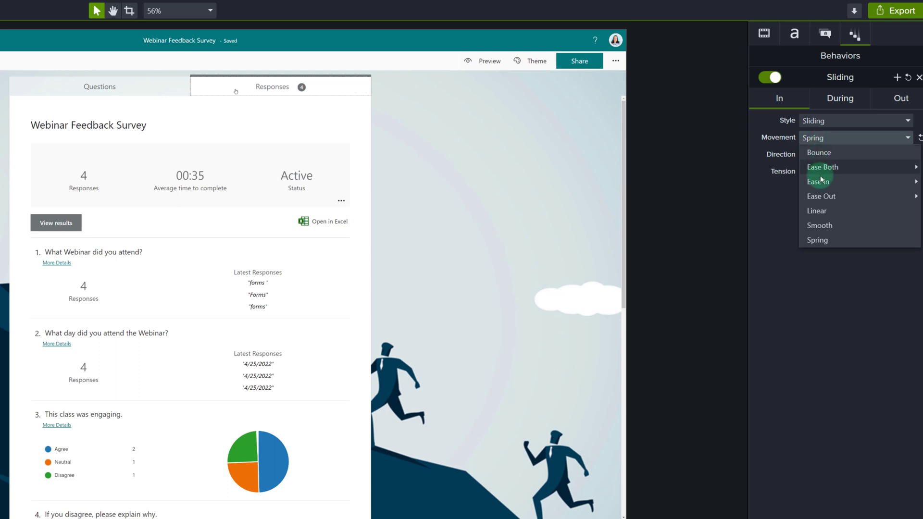
pyautogui.moveTo(823, 197)
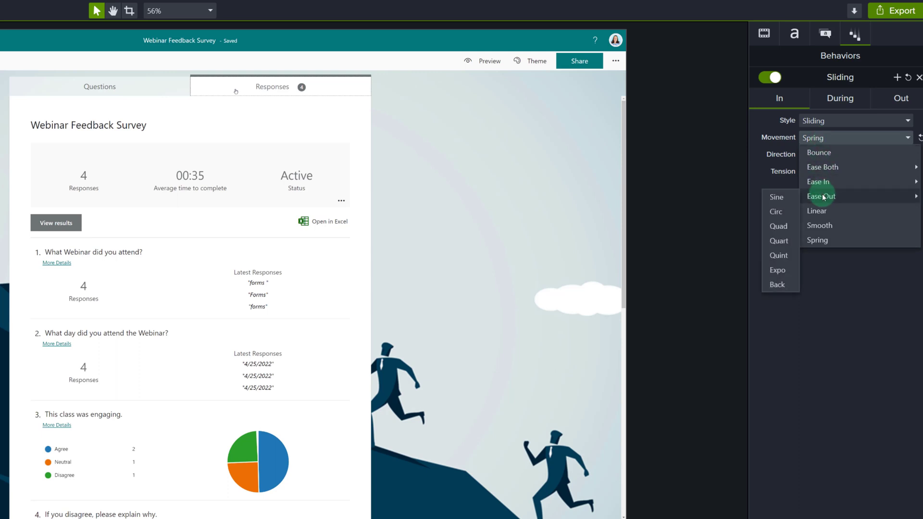
pyautogui.click(779, 226)
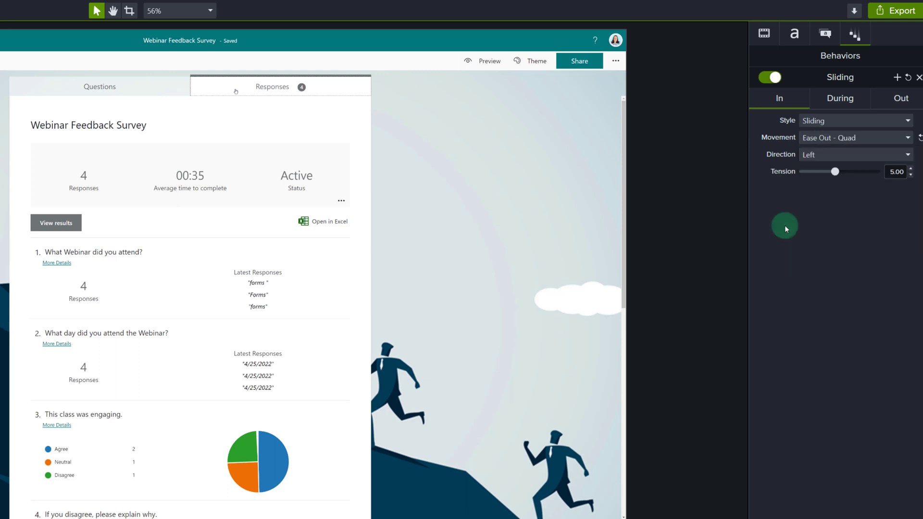
# - Review the During style options, then bring up the callout's Sliding exit settings
pyautogui.click(830, 101)
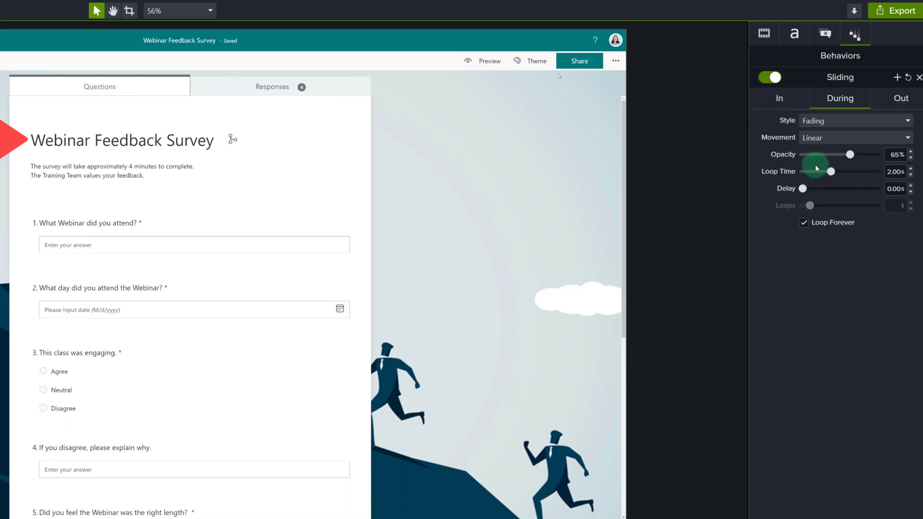
pyautogui.click(851, 123)
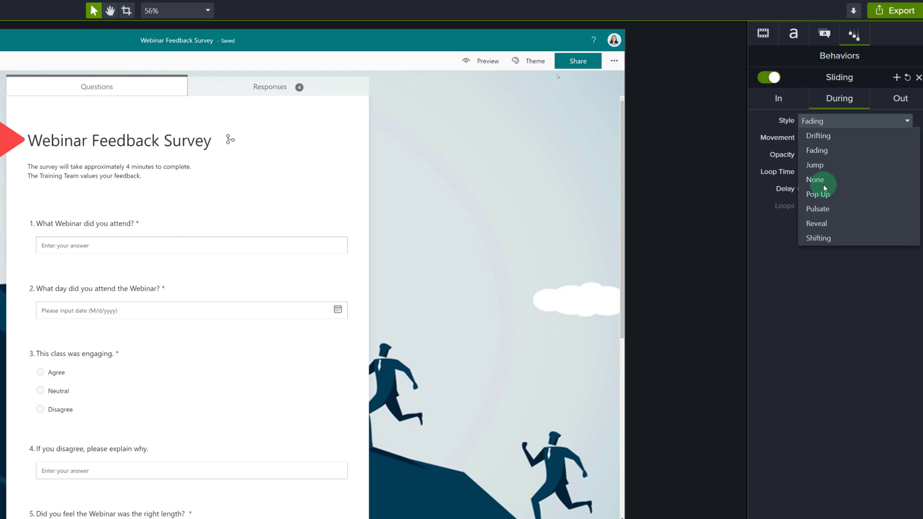
pyautogui.click(884, 109)
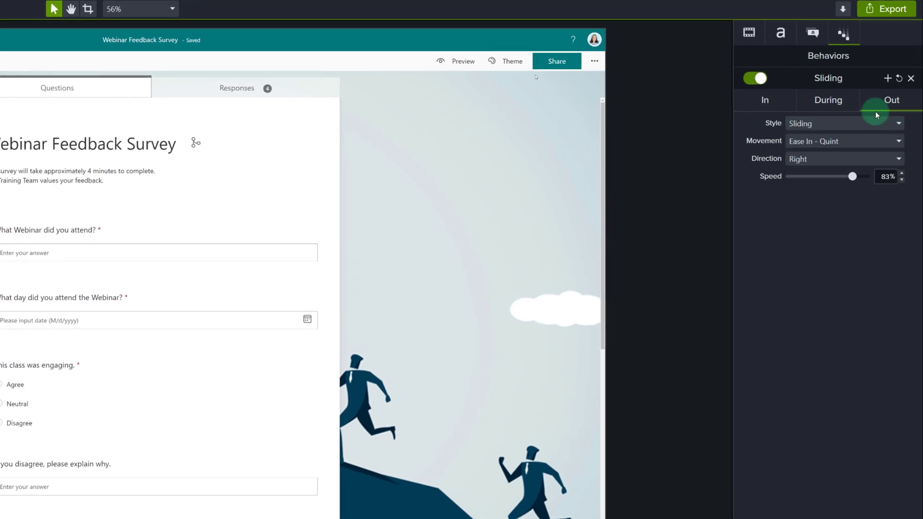
# - Make the callout slide out to the Left
pyautogui.click(838, 162)
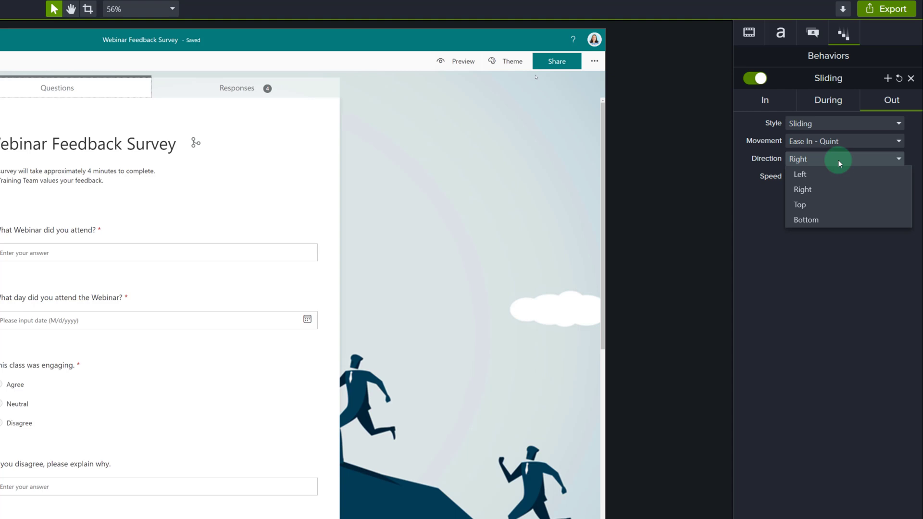
pyautogui.click(811, 179)
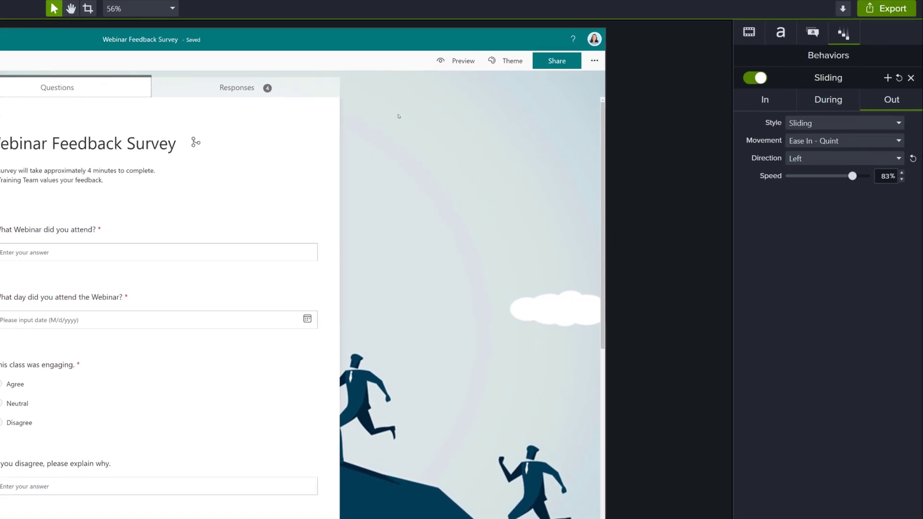
# - Save the behavior as preset 'Sample slide' and enter 'Sample Text for Behavior' in a text callout
pyautogui.click(887, 79)
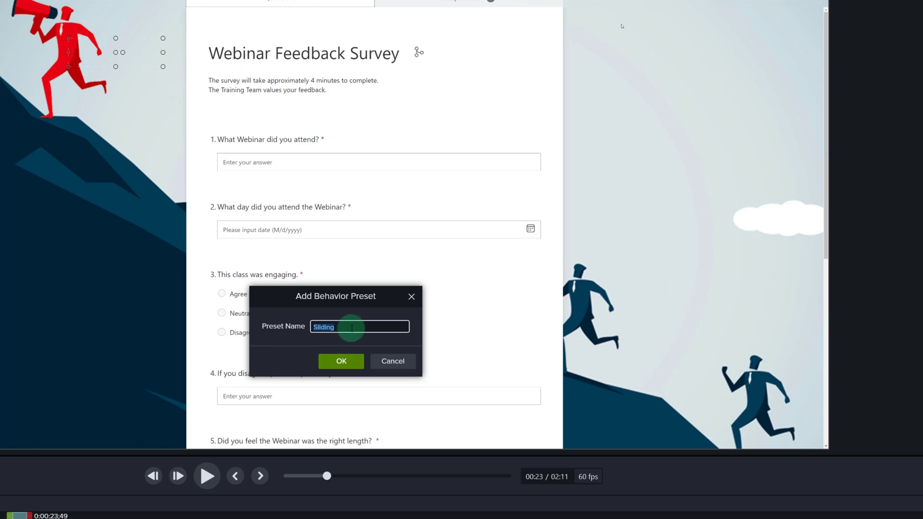
pyautogui.write('Sample slide')
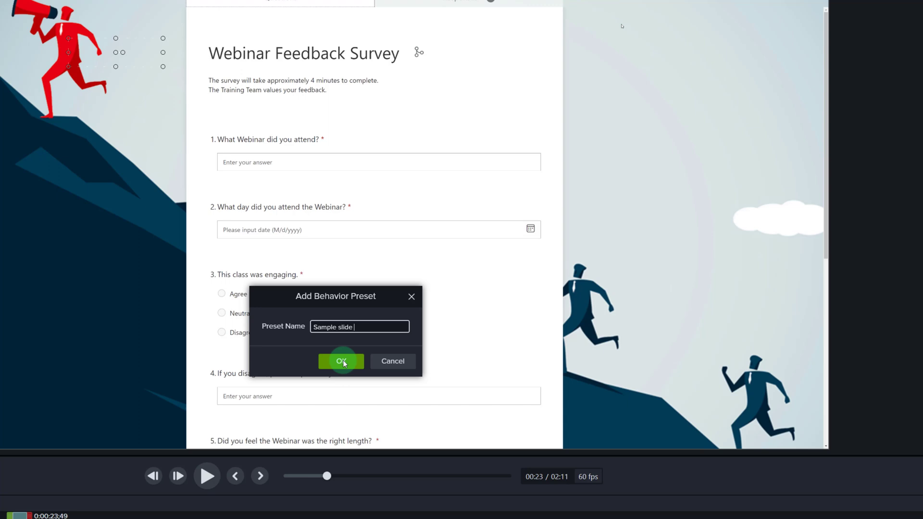
pyautogui.click(343, 359)
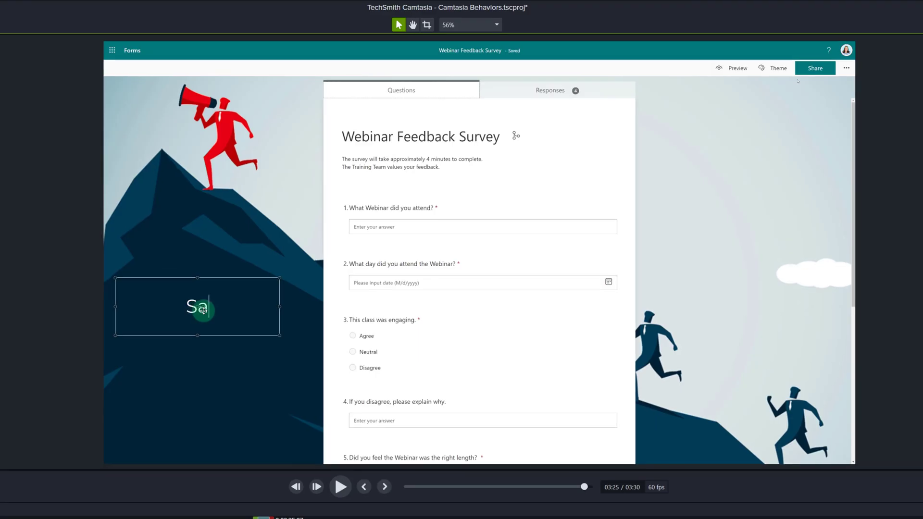
pyautogui.write('mple Tex')
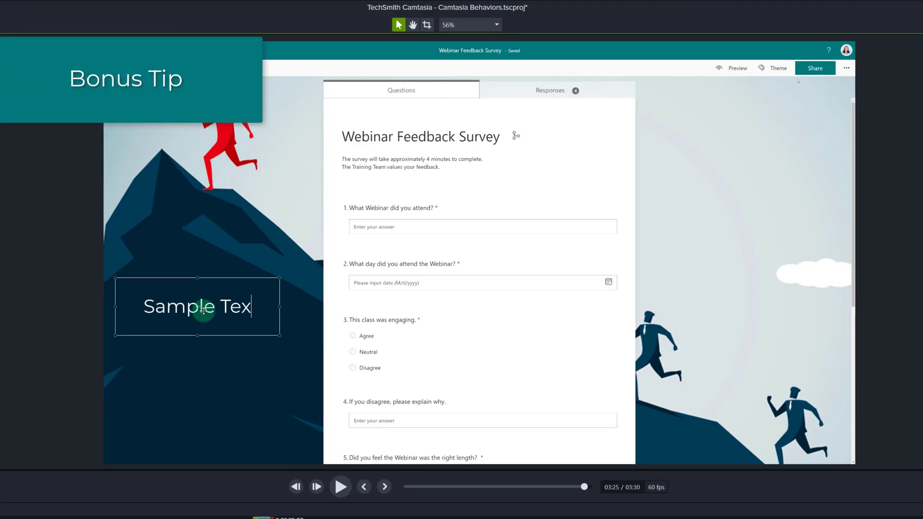
pyautogui.write('t for Be')
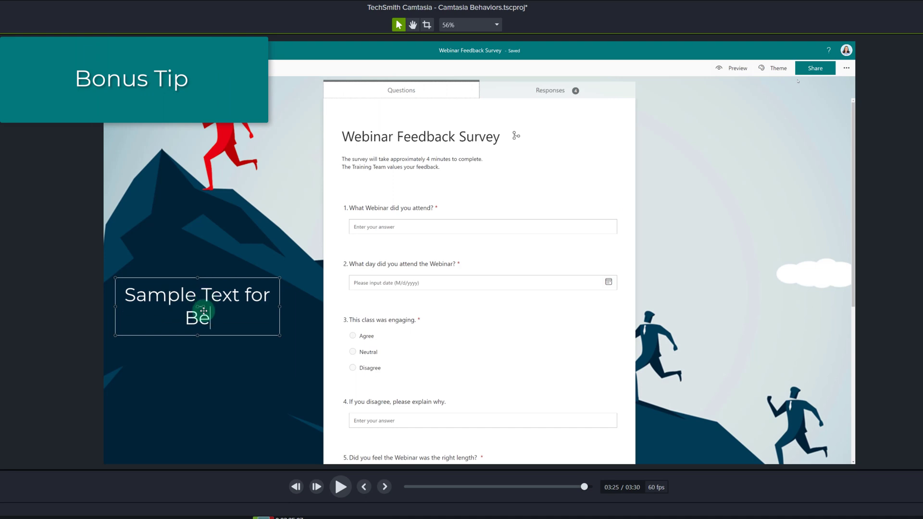
pyautogui.write('havior')
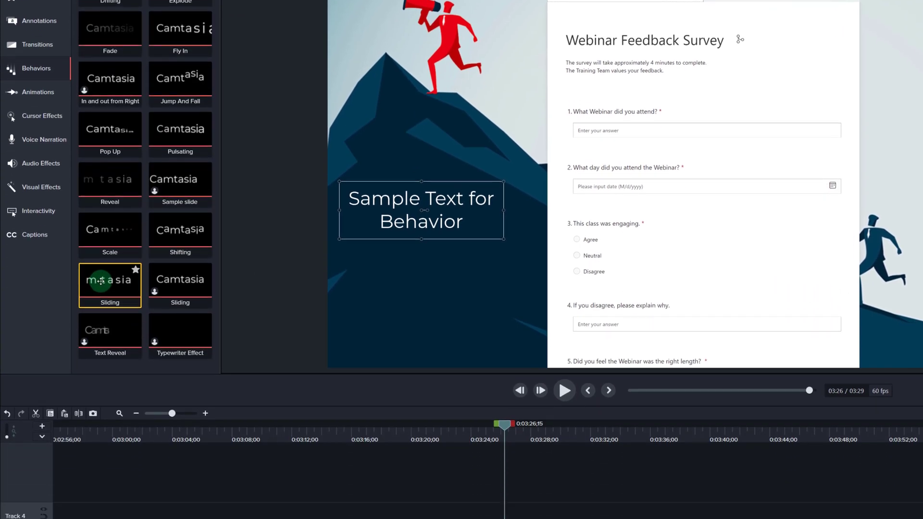
# - Apply Sliding to the 'Sample Text for Behavior' callout and preview its entrance
pyautogui.moveTo(110, 382); pyautogui.dragTo(165, 431)
pyautogui.moveTo(166, 225); pyautogui.dragTo(517, 472)
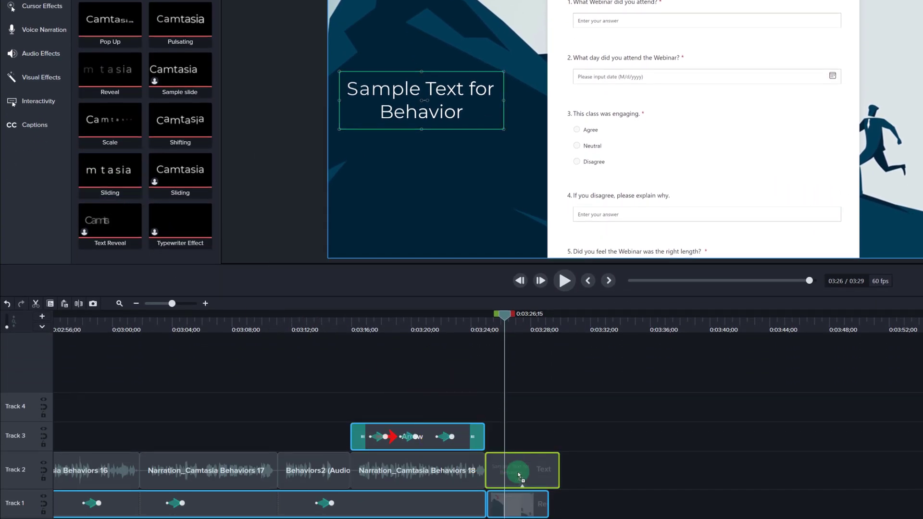
pyautogui.click(508, 316)
pyautogui.moveTo(508, 399); pyautogui.dragTo(498, 400)
pyautogui.moveTo(497, 517); pyautogui.dragTo(504, 518)
pyautogui.click(564, 487)
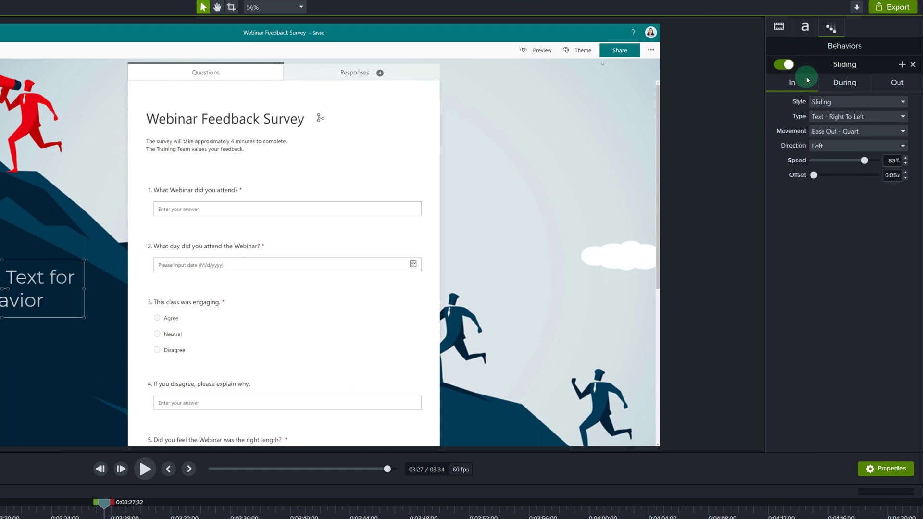
# - Set the text's Sliding In and Out types to Text - Simultaneous, During style to None
pyautogui.click(821, 120)
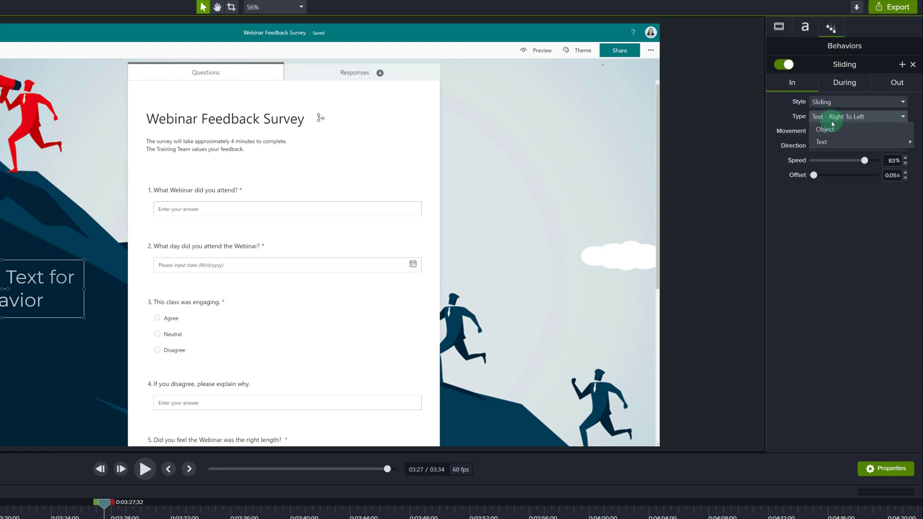
pyautogui.moveTo(827, 143)
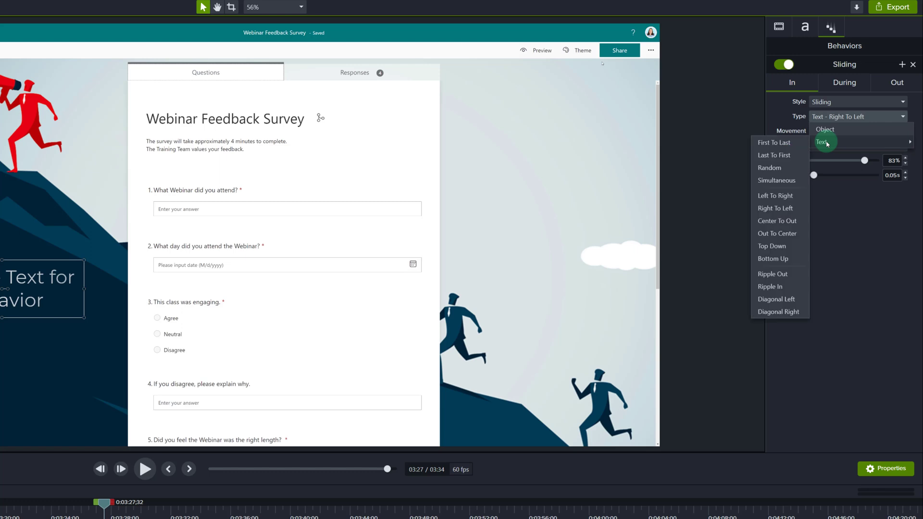
pyautogui.click(779, 184)
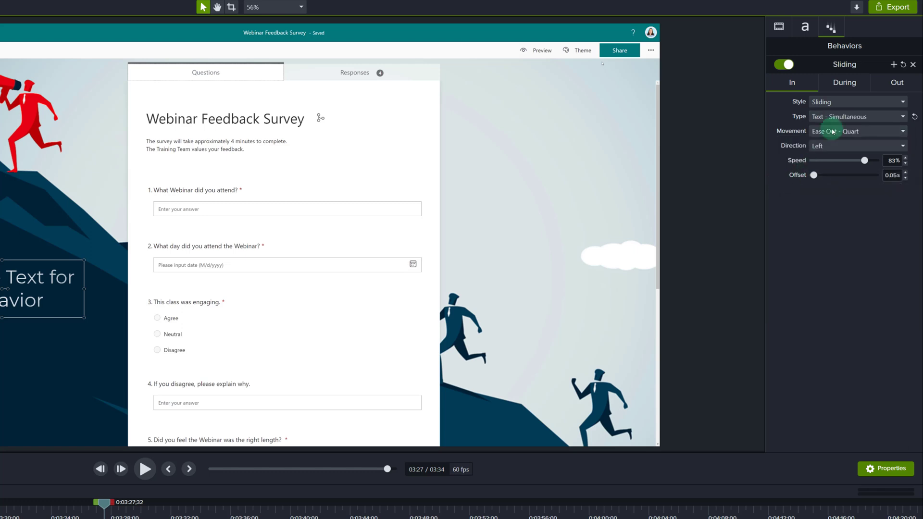
pyautogui.click(844, 87)
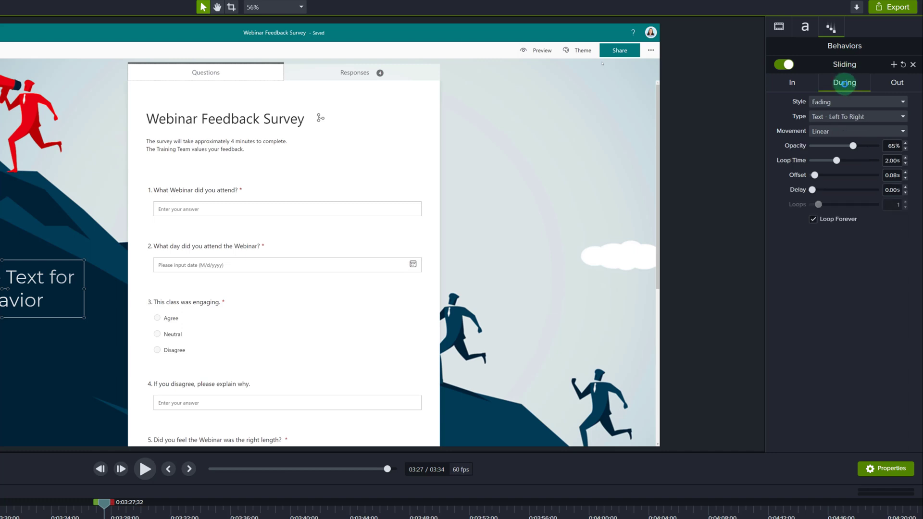
pyautogui.click(898, 101)
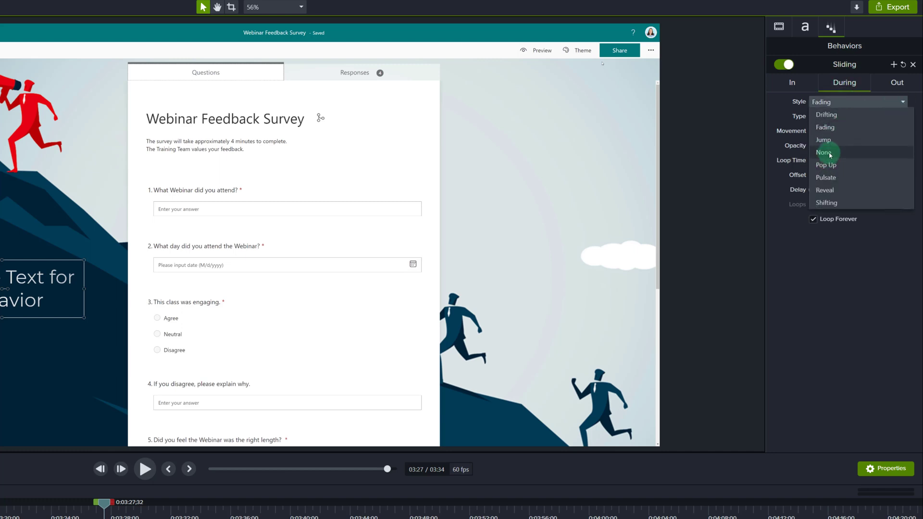
pyautogui.click(824, 152)
pyautogui.click(901, 85)
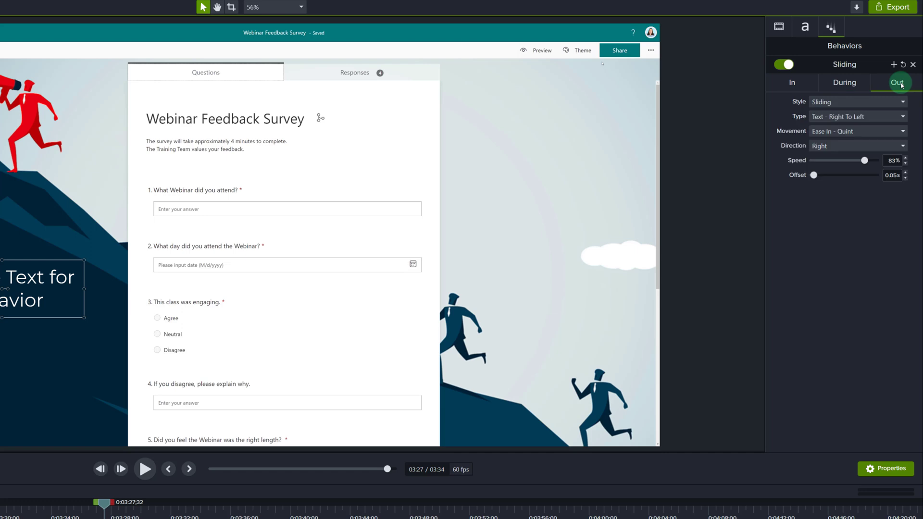
pyautogui.click(875, 121)
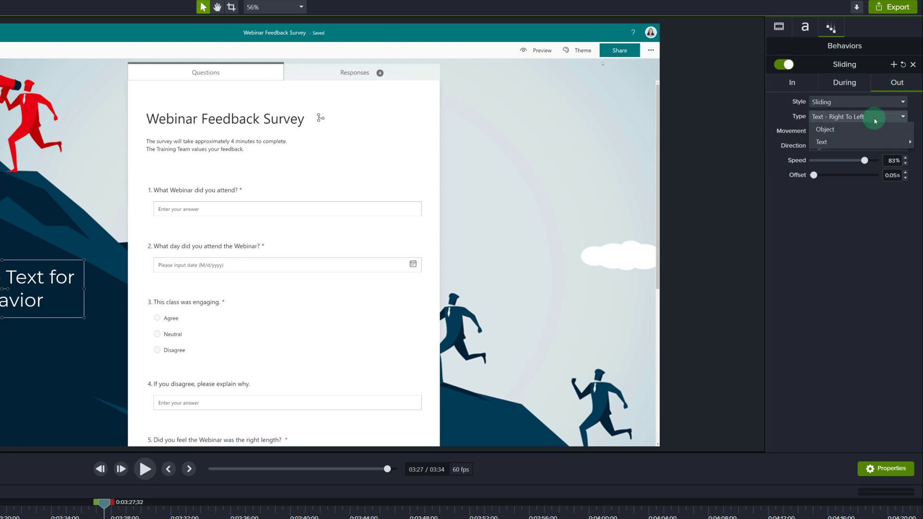
pyautogui.moveTo(841, 142)
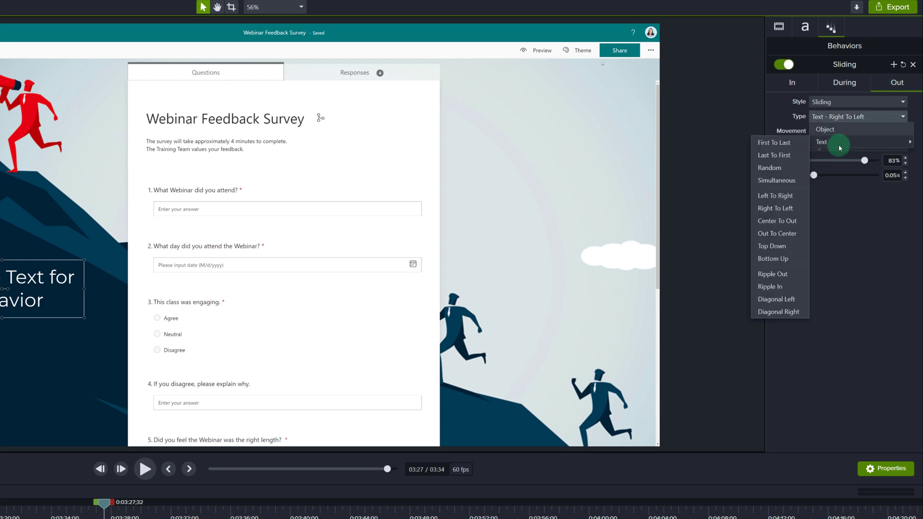
pyautogui.click(776, 181)
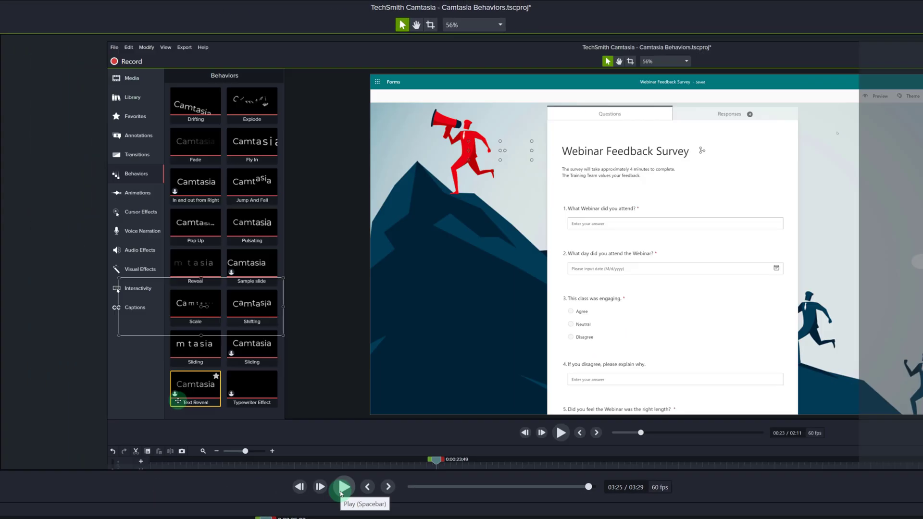
pyautogui.click(342, 487)
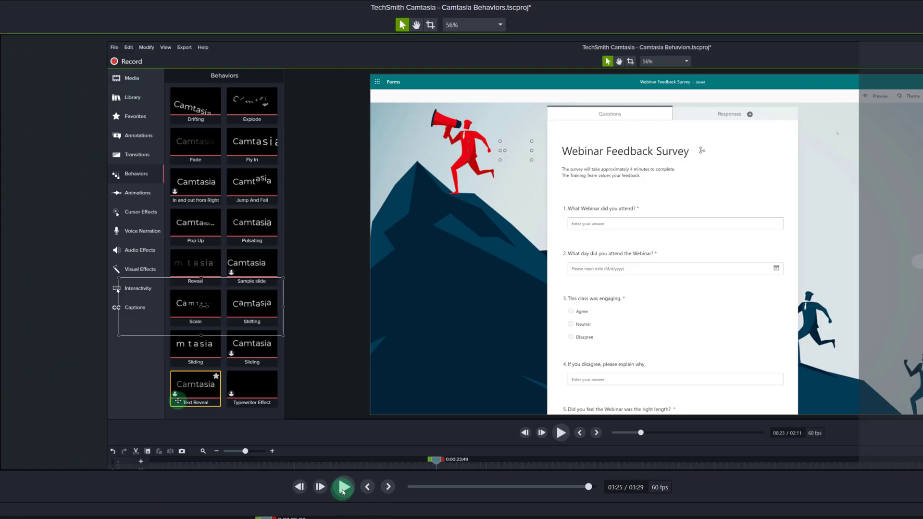